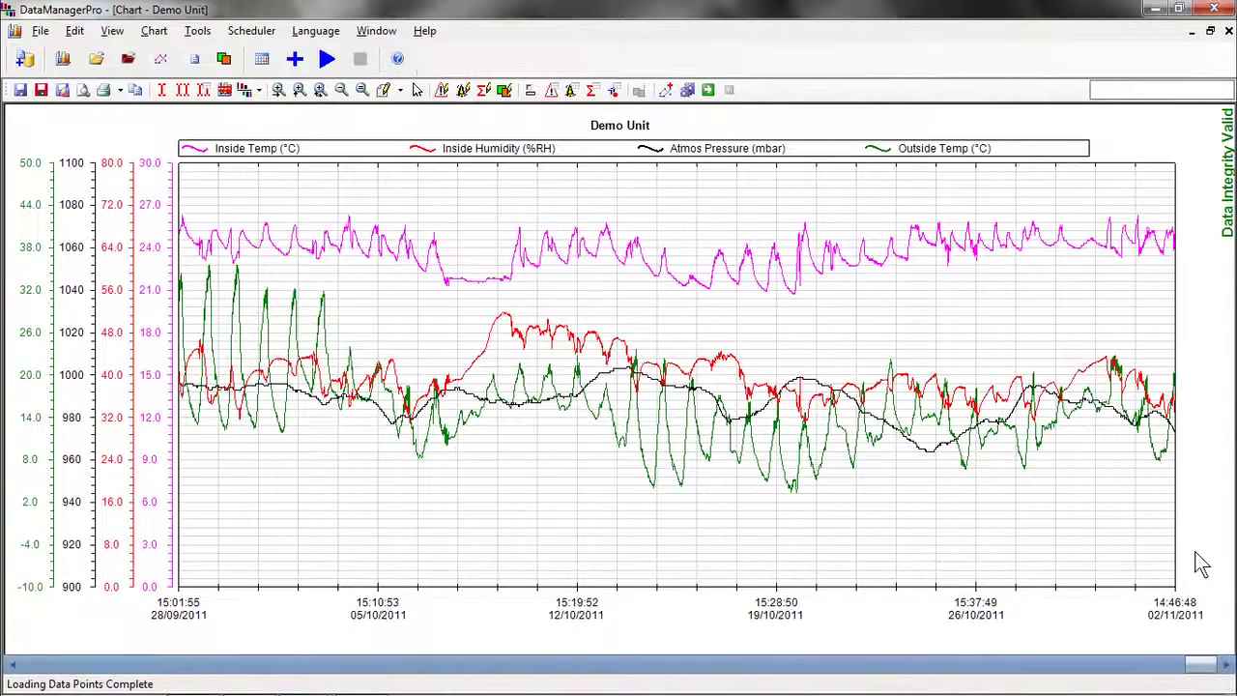
Zoom the Demo Unit chart to 08/10–28/10, then further to 15/10–23/10/2011.
{"action": "left_click", "coordinate": [279, 95]}
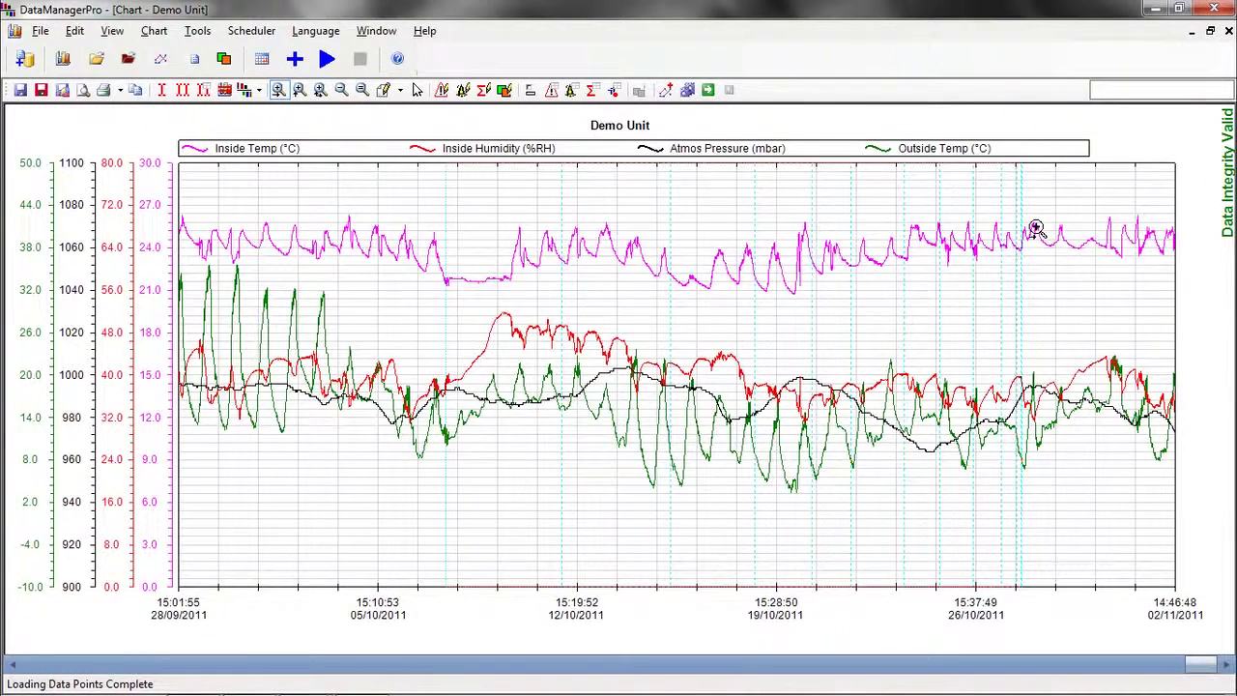
{"action": "left_click_drag", "start_coordinate": [1036, 228], "coordinate": [1033, 226]}
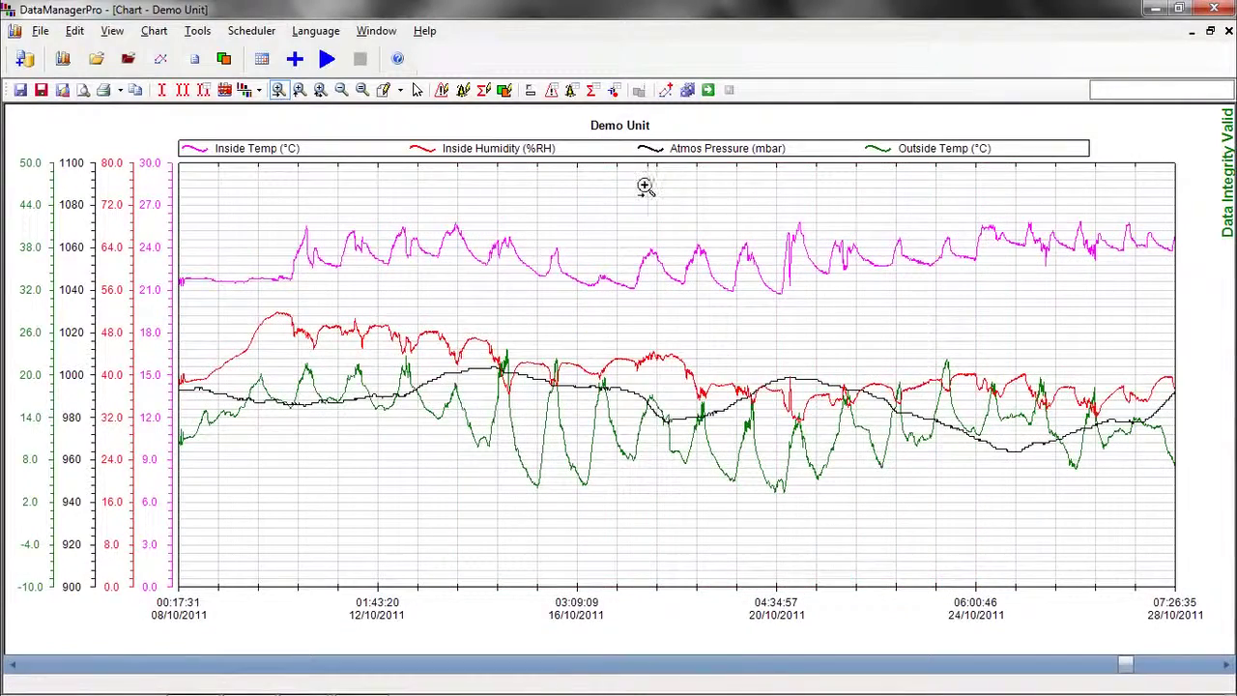
{"action": "left_click", "coordinate": [938, 211]}
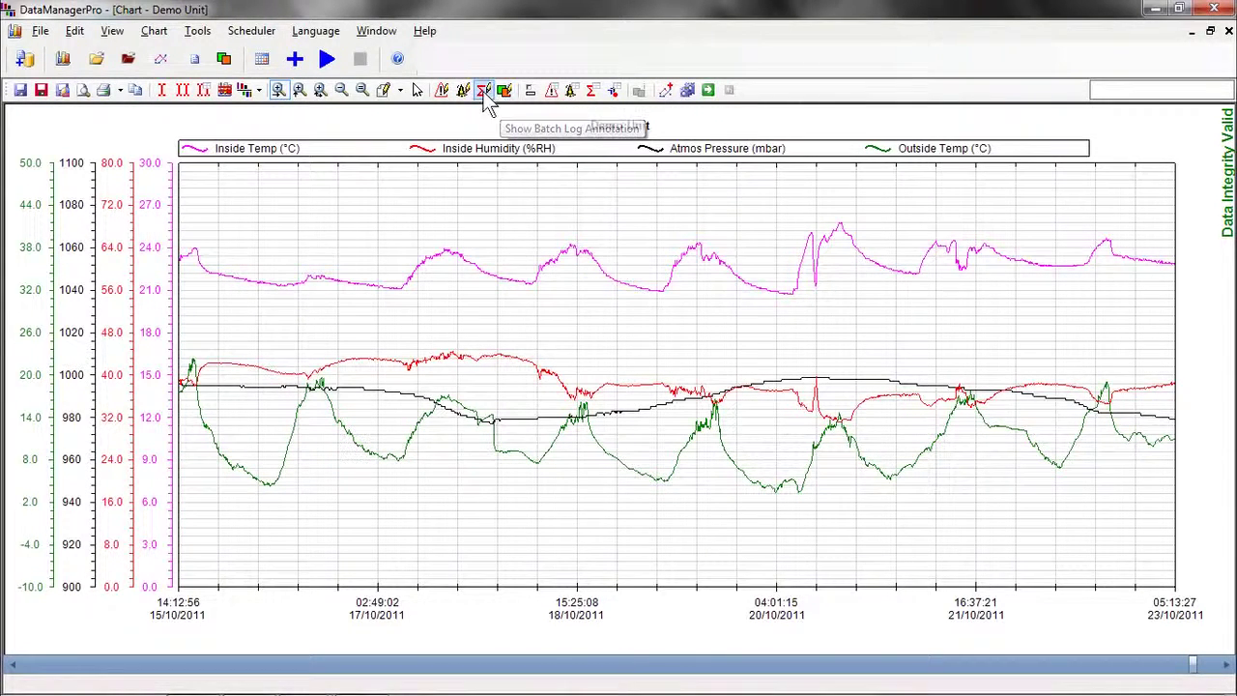
Turn on alarm annotations and review the High Inside Temp alarms in a widened alarm log before closing it.
{"action": "left_click", "coordinate": [464, 92]}
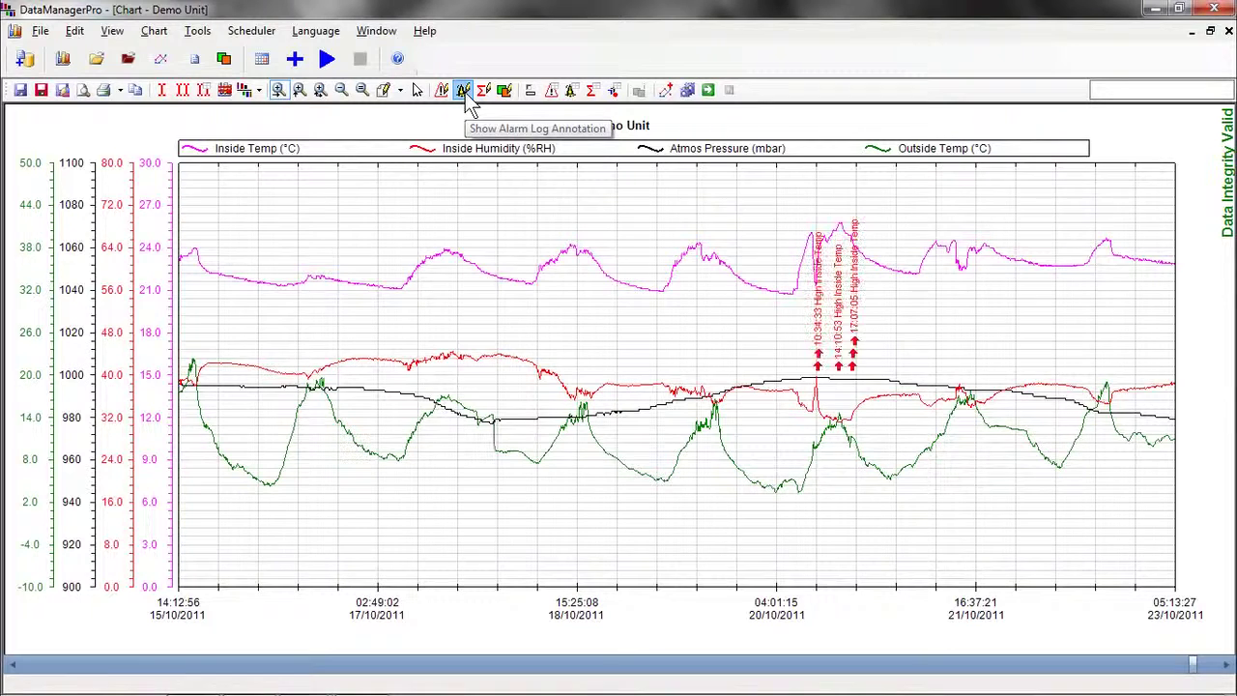
{"action": "left_click", "coordinate": [570, 93]}
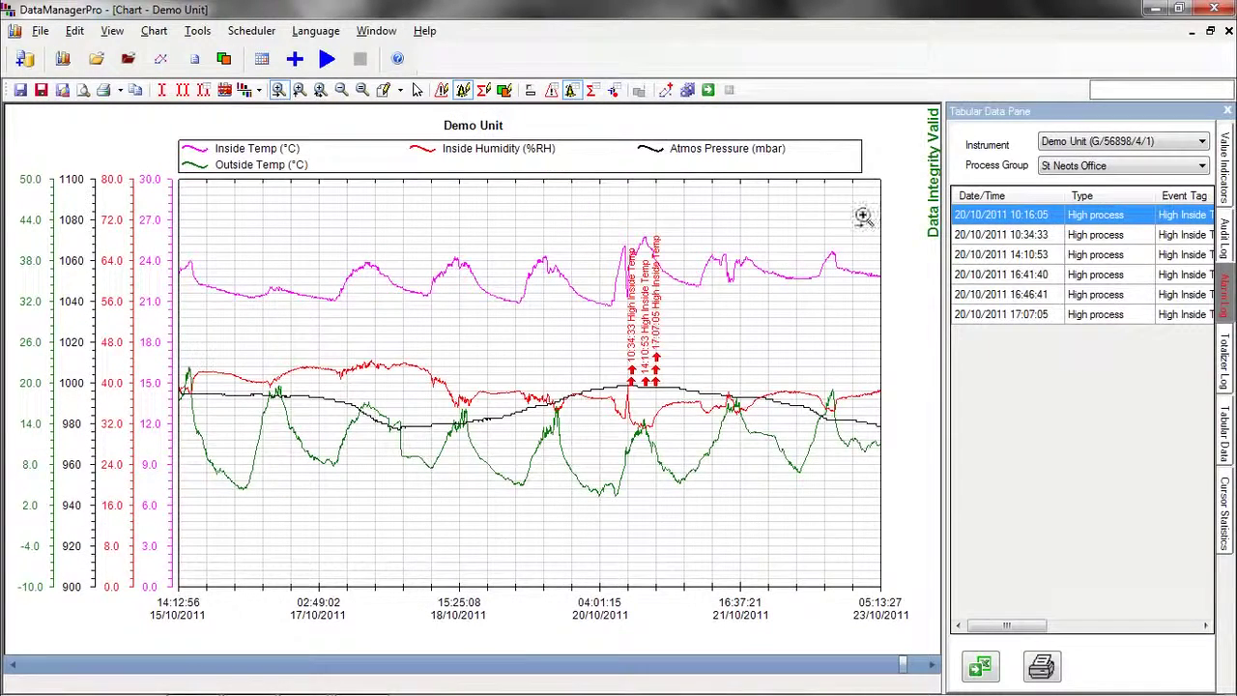
{"action": "mouse_move", "coordinate": [947, 329]}
{"action": "left_mouse_down"}
{"action": "mouse_move", "coordinate": [759, 314]}
{"action": "mouse_move", "coordinate": [754, 302]}
{"action": "left_mouse_up"}
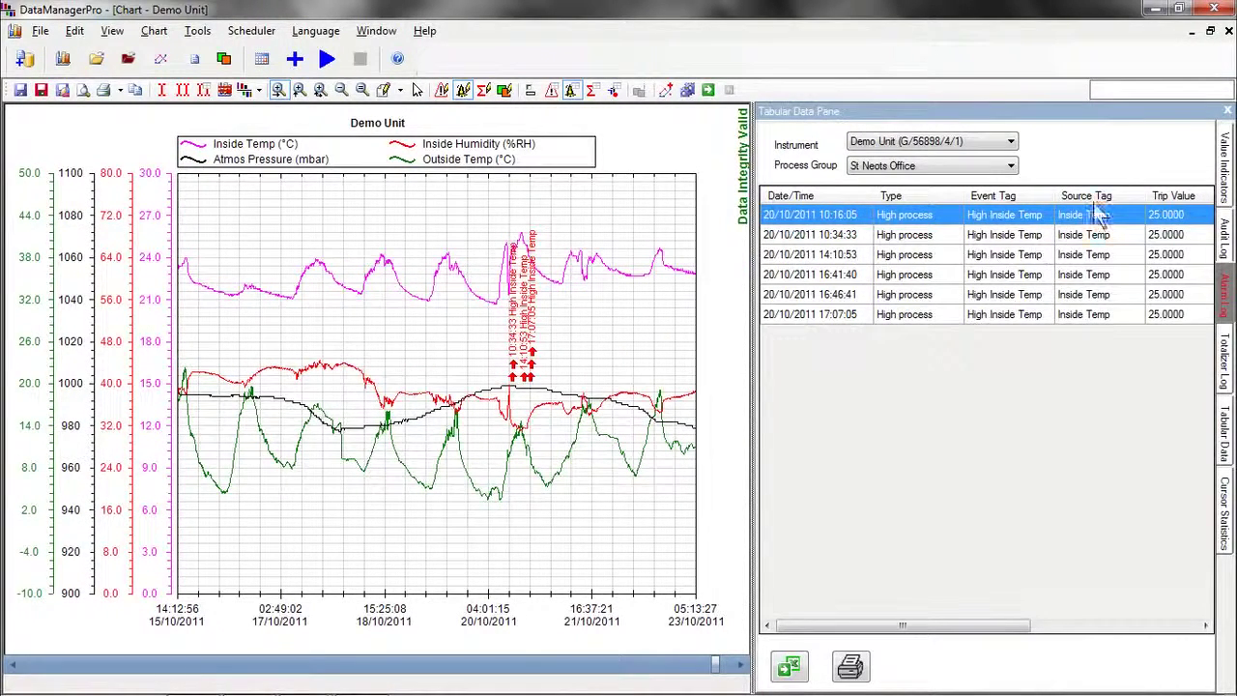
{"action": "left_click", "coordinate": [1228, 114]}
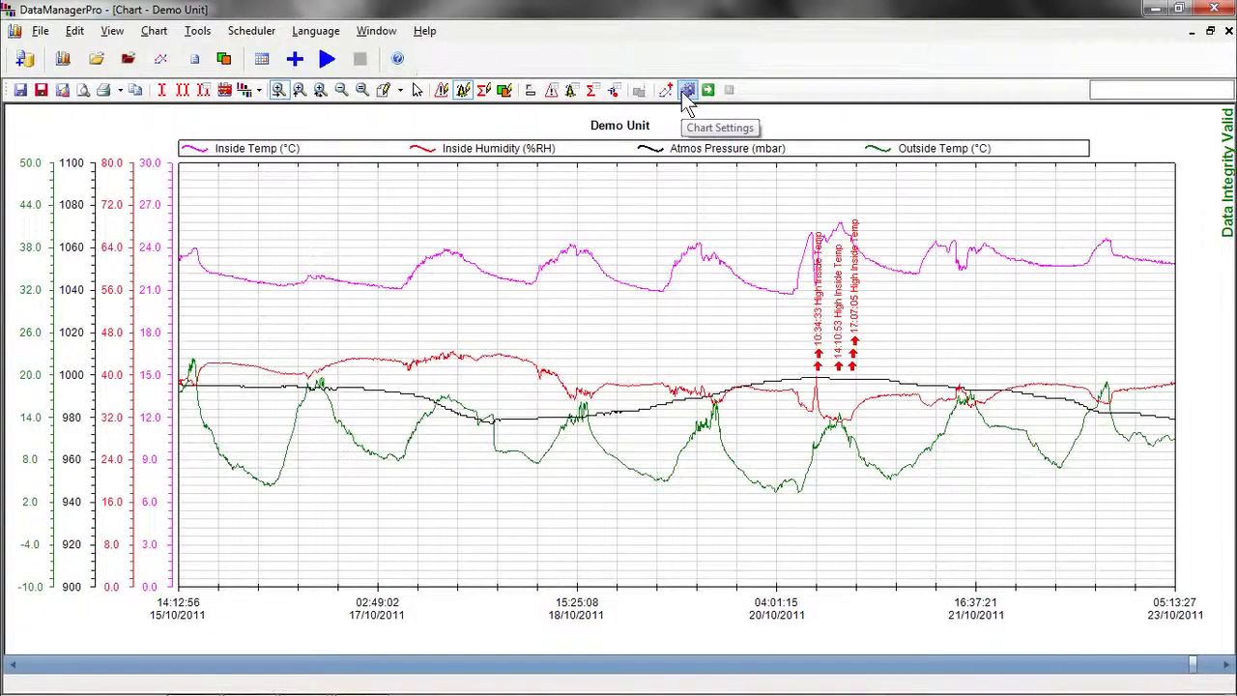
Enable chart Marker #1 on the Inside Temp scale with value 25.
{"action": "left_click", "coordinate": [687, 91]}
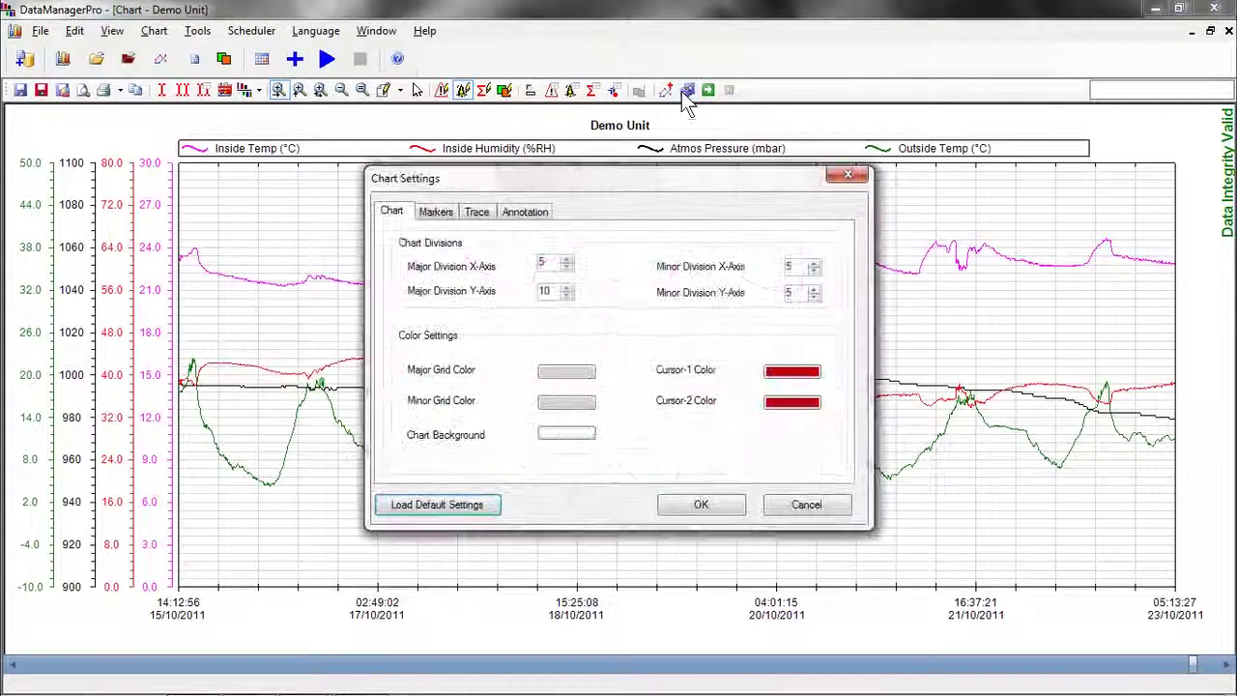
{"action": "left_click", "coordinate": [437, 215]}
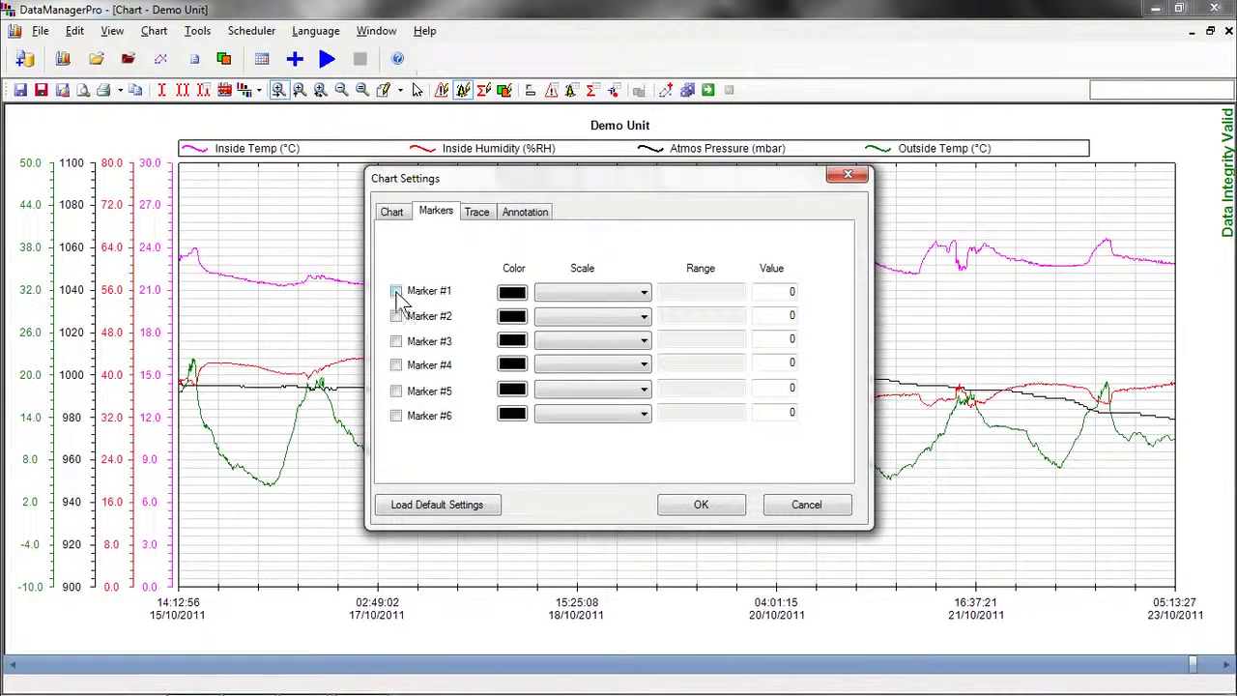
{"action": "left_click", "coordinate": [396, 292]}
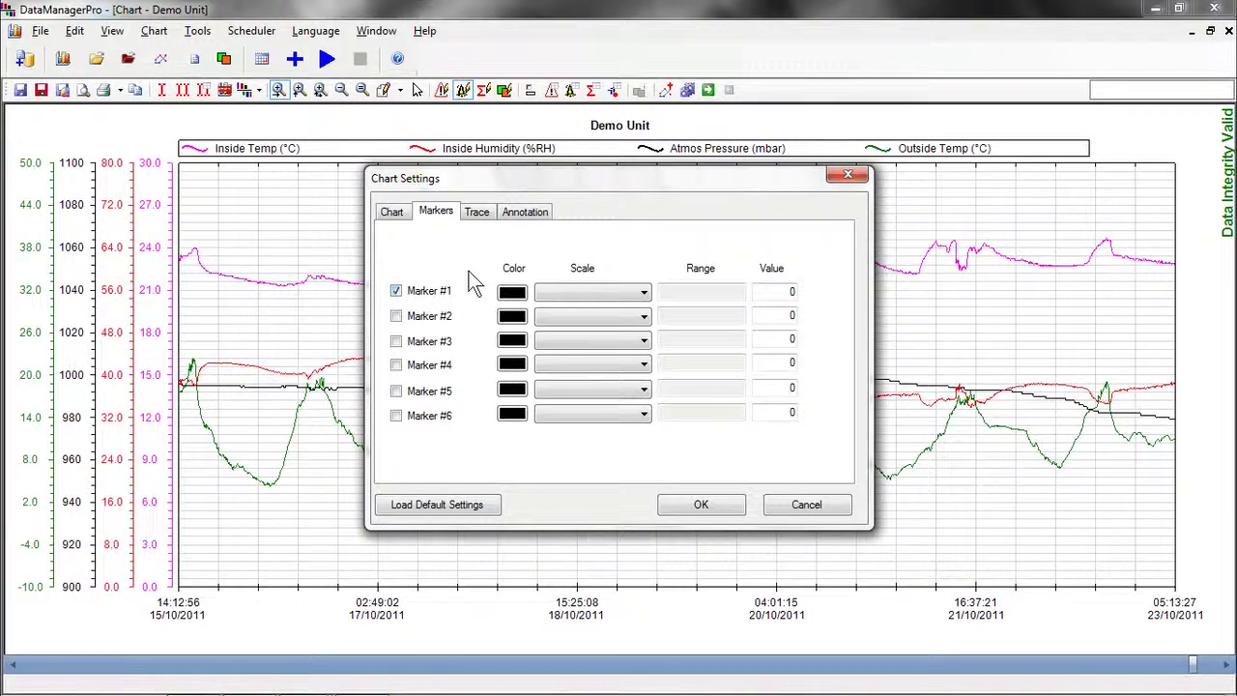
{"action": "left_click", "coordinate": [644, 293]}
{"action": "left_click", "coordinate": [646, 310]}
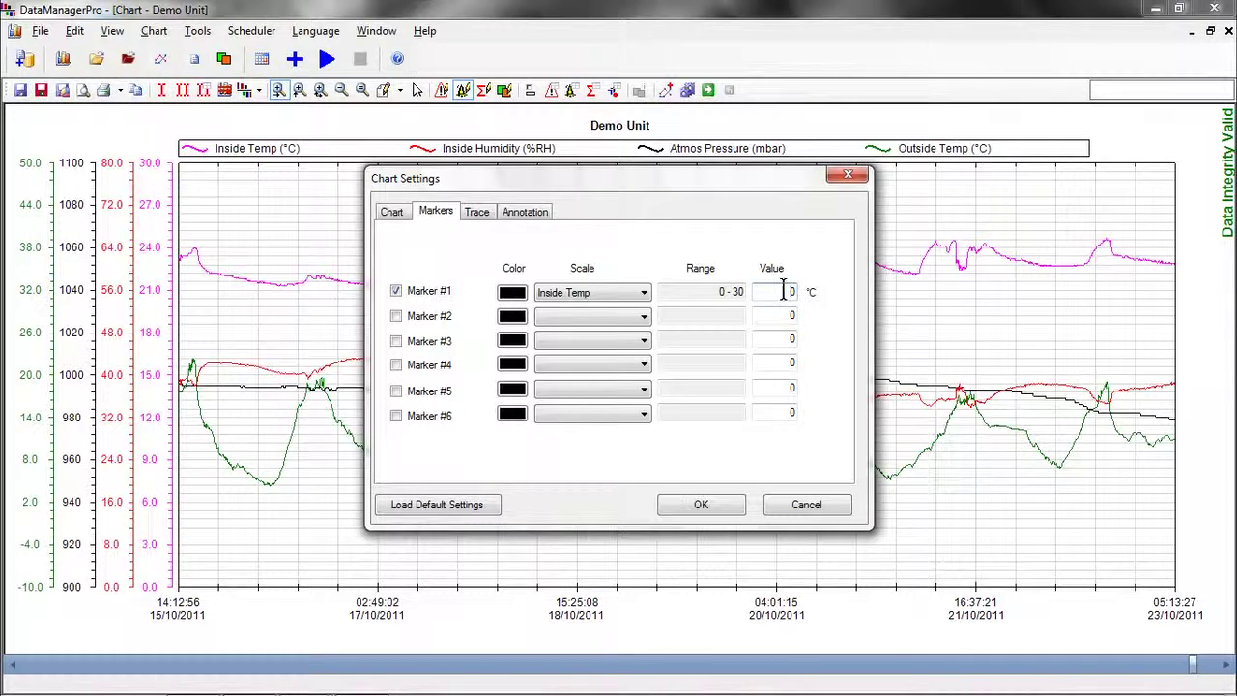
{"action": "double_click", "coordinate": [783, 292]}
{"action": "type", "text": "25"}
{"action": "left_click", "coordinate": [700, 506]}
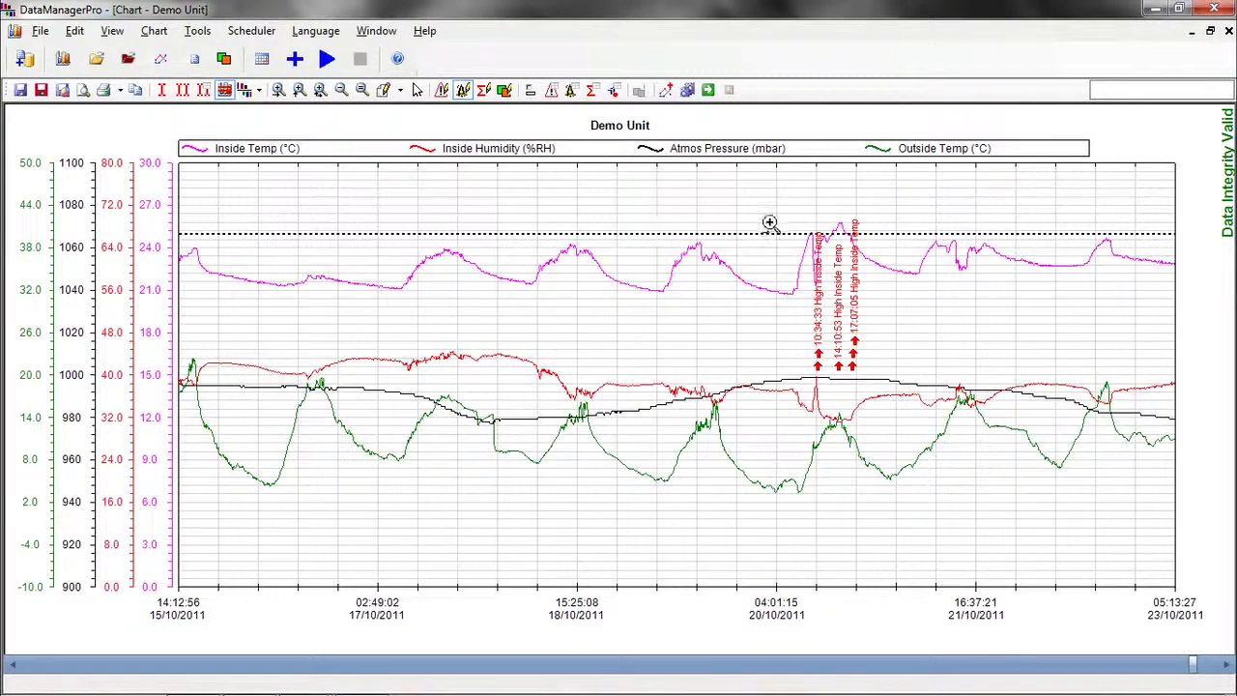
Zoom onto 20/10/2011 and set dual cursors at about 14:16 and 16:41.
{"action": "left_click_drag", "start_coordinate": [805, 216], "coordinate": [887, 219]}
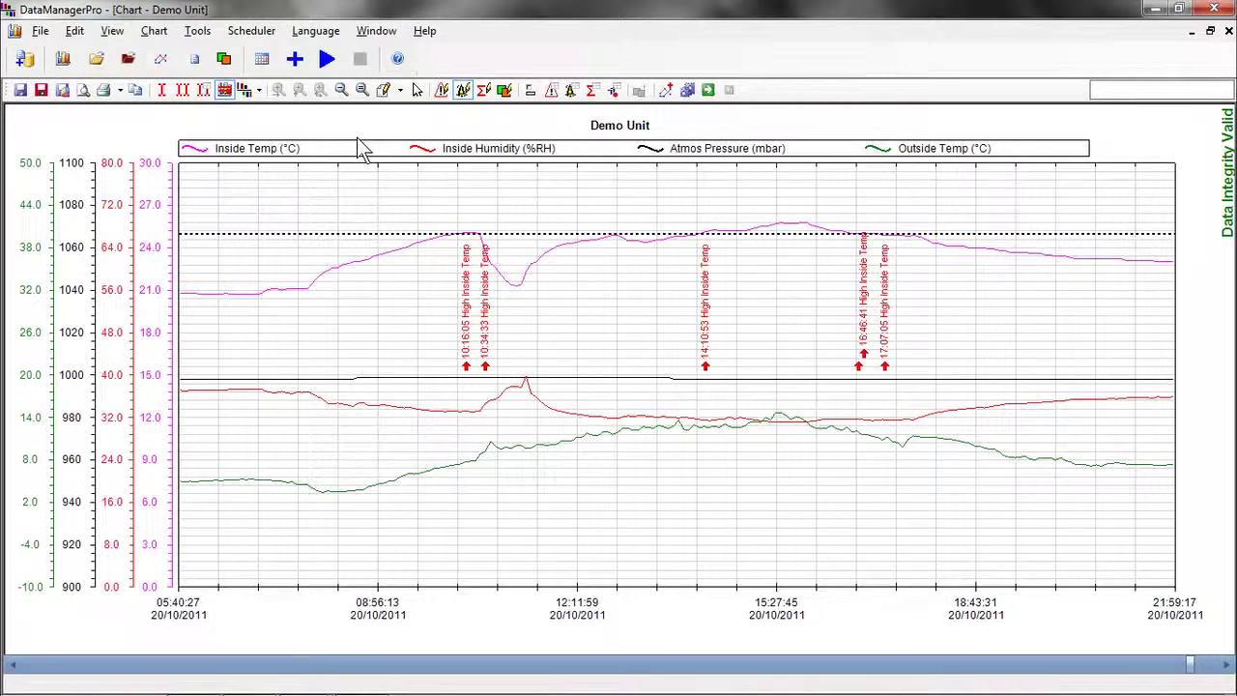
{"action": "left_click", "coordinate": [183, 92]}
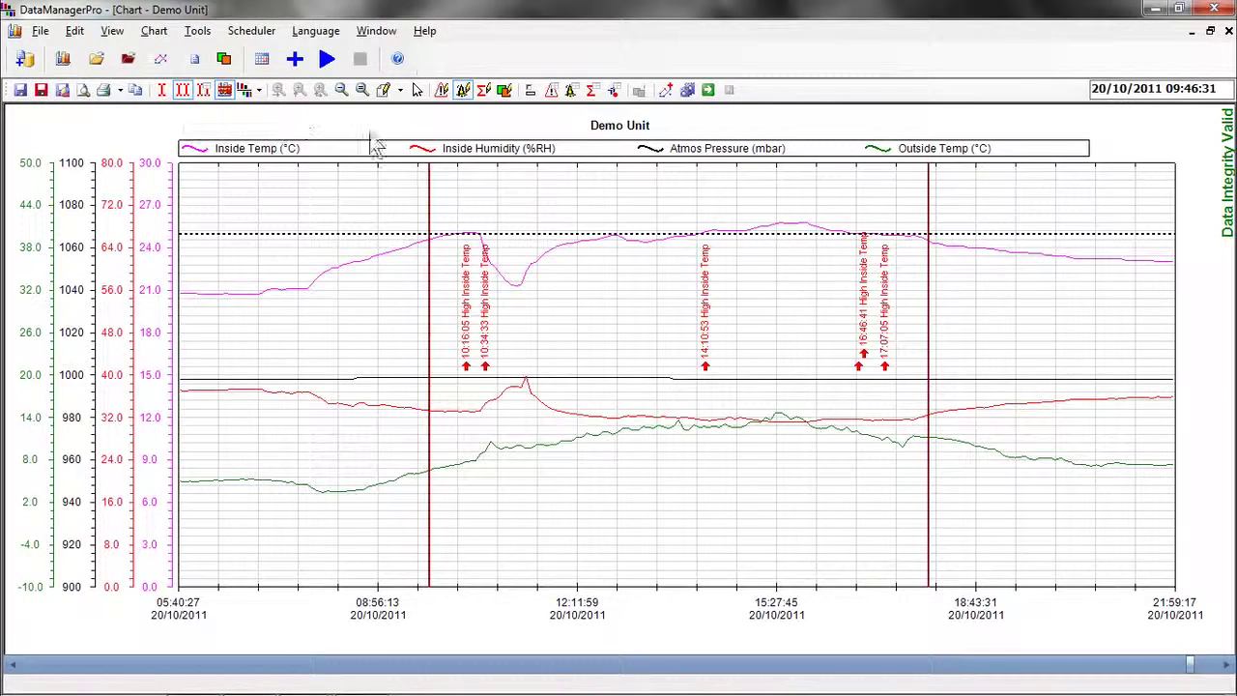
{"action": "left_click_drag", "start_coordinate": [429, 183], "coordinate": [711, 191]}
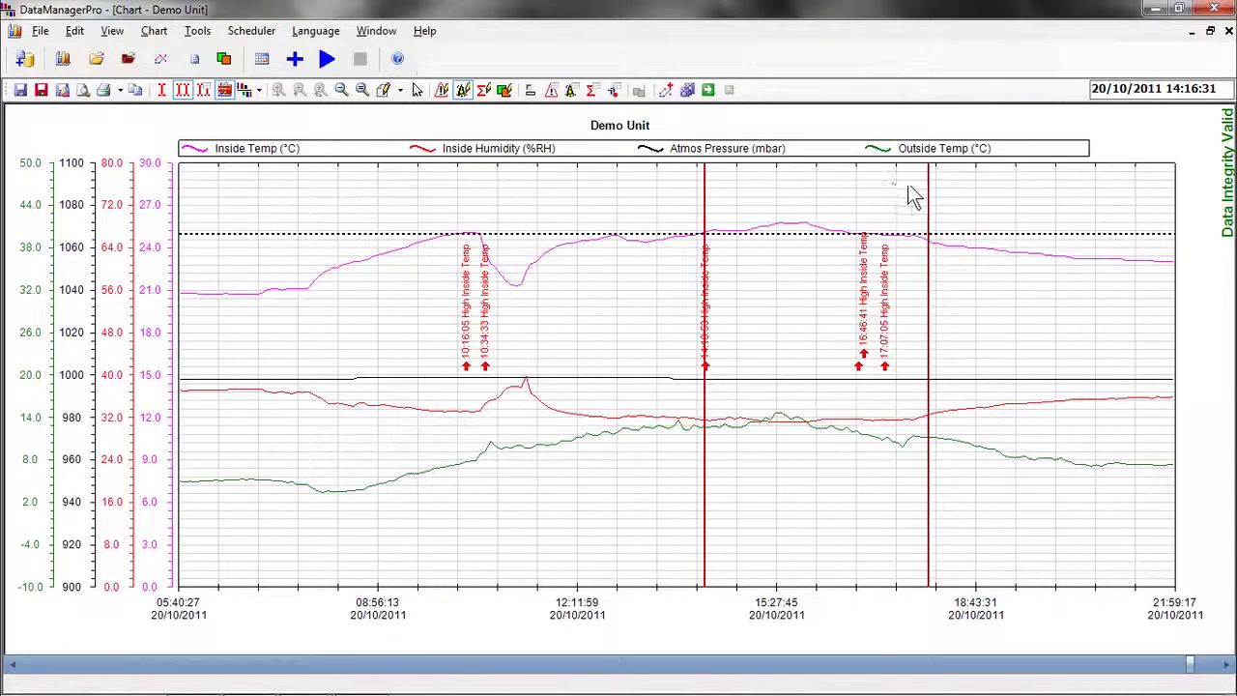
{"action": "left_click_drag", "start_coordinate": [928, 190], "coordinate": [854, 195]}
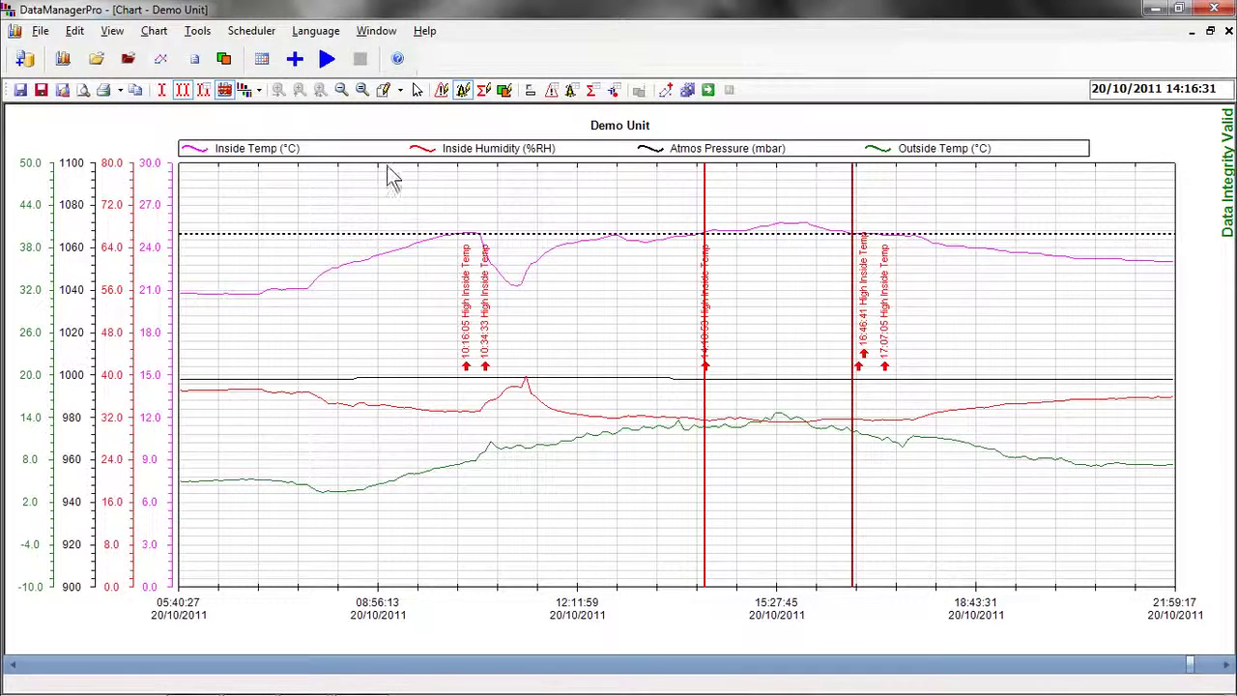
Show dual-cursor statistics and widen the Tabular Data Pane to see all columns.
{"action": "left_click", "coordinate": [204, 92]}
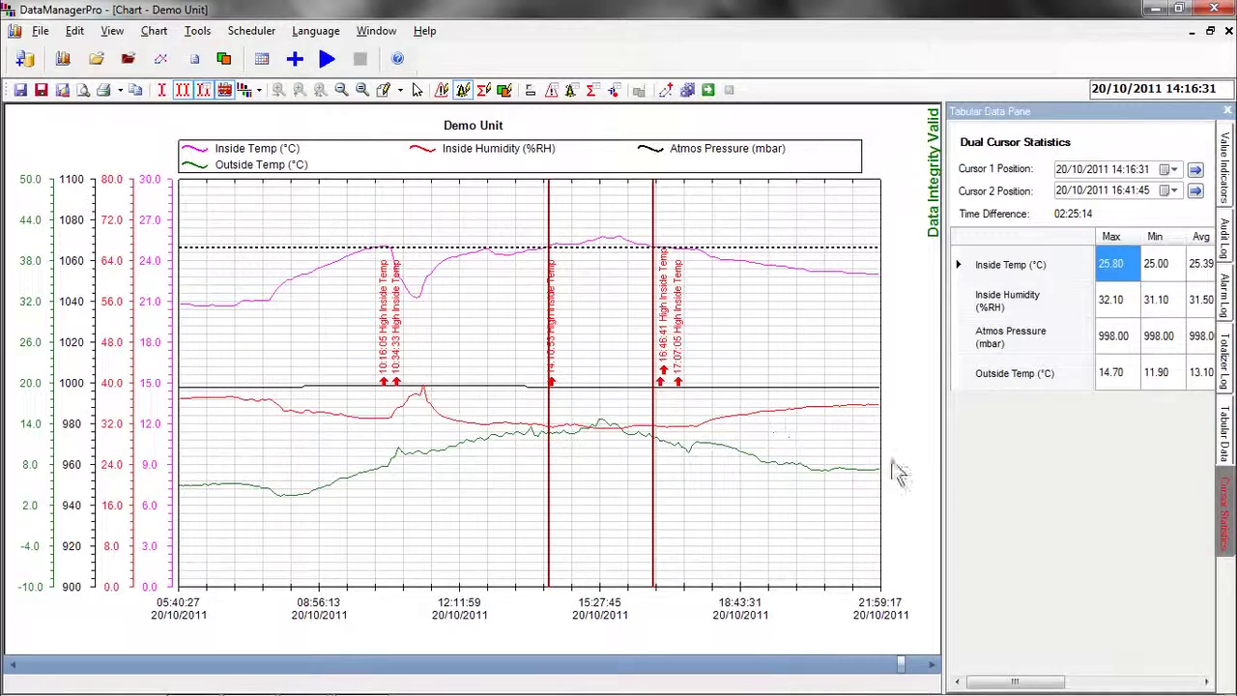
{"action": "left_click_drag", "start_coordinate": [945, 469], "coordinate": [815, 476]}
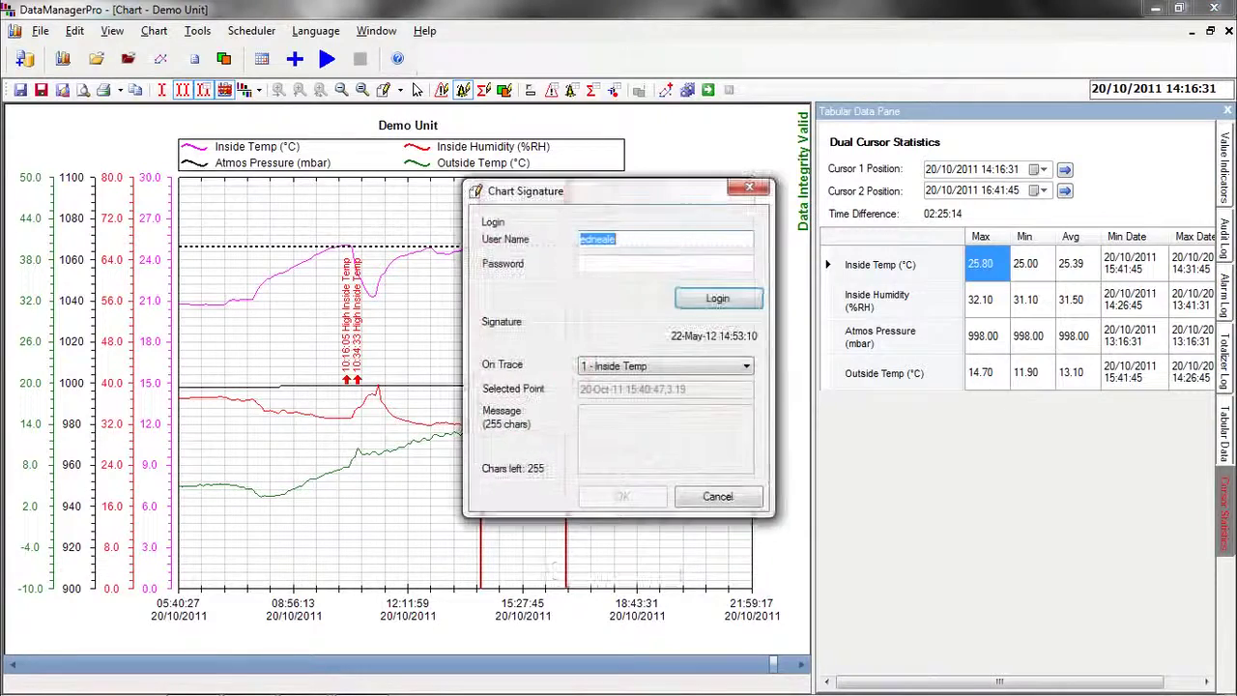
Log in to the chart signature with the account password and enter the message 'Variation Accepted'.
{"action": "key", "text": "Tab"}
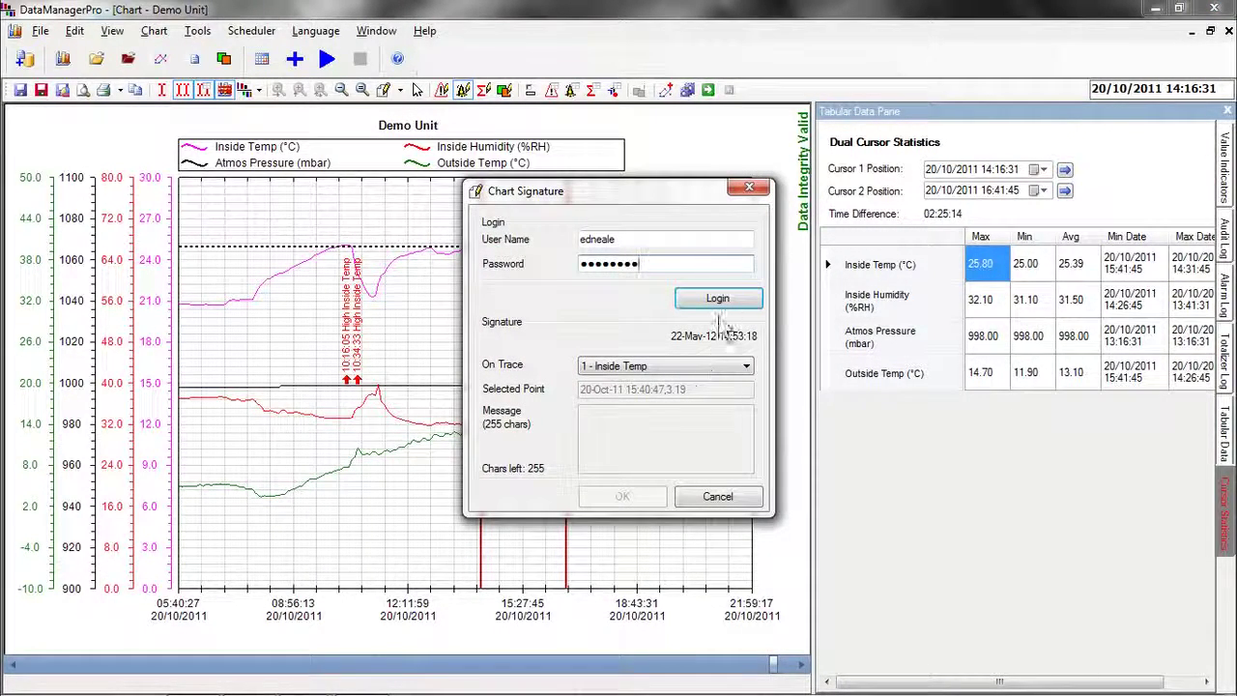
{"action": "left_click", "coordinate": [719, 300]}
{"action": "left_click", "coordinate": [650, 444]}
{"action": "type", "text": "Variation Accepted"}
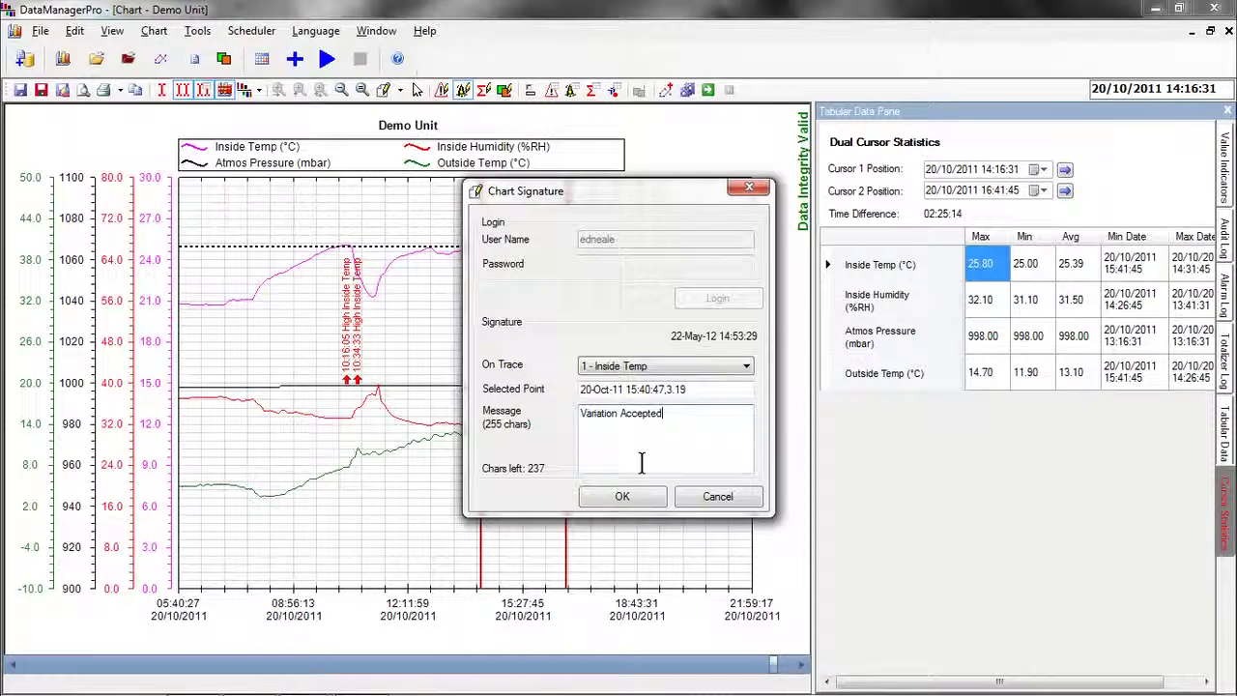
{"action": "left_click", "coordinate": [636, 497]}
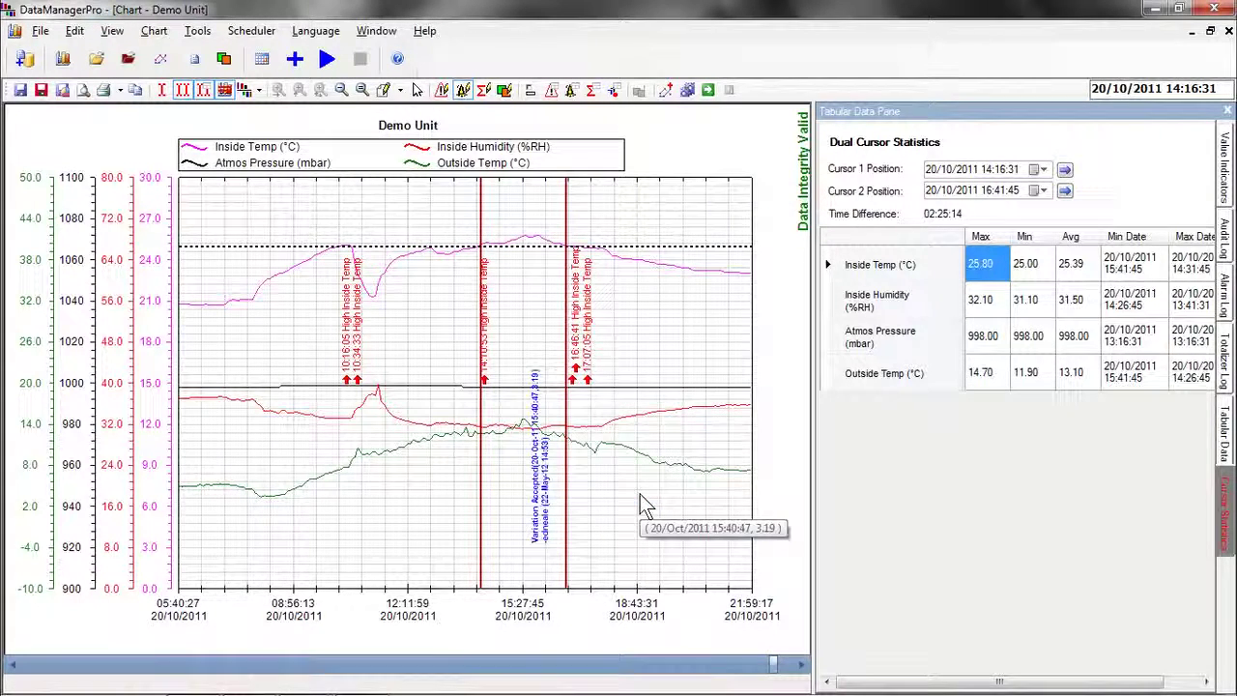